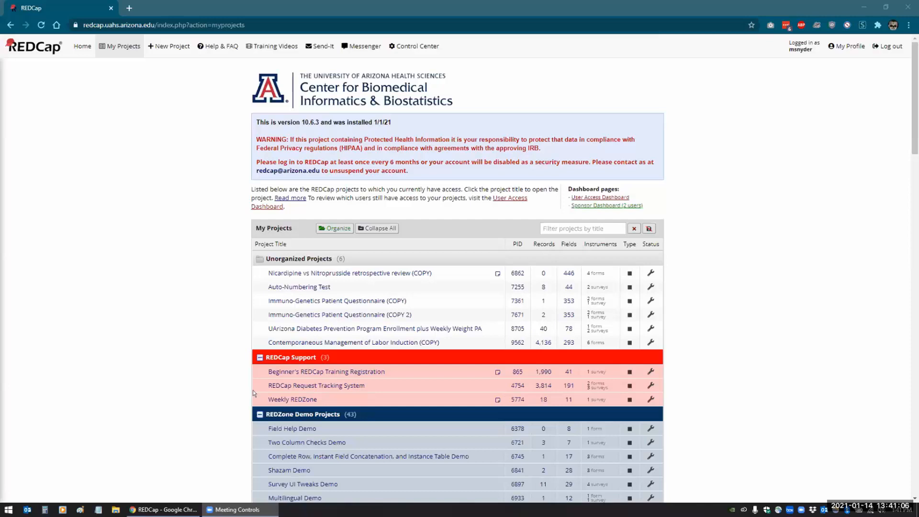
# - Open the REDCap Request Tracking System project and go to its list of enabled external modules
pyautogui.click(283, 385)
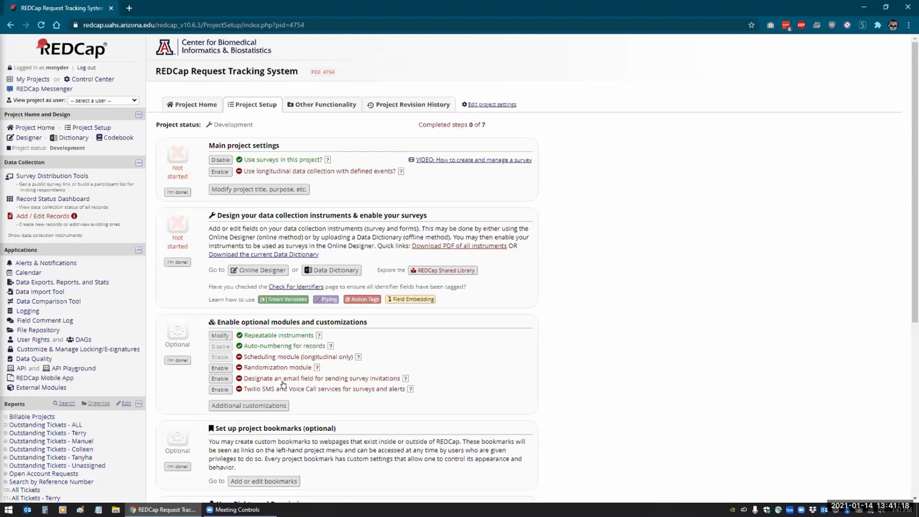
pyautogui.scroll(-1, 43, 388)
pyautogui.click(30, 340)
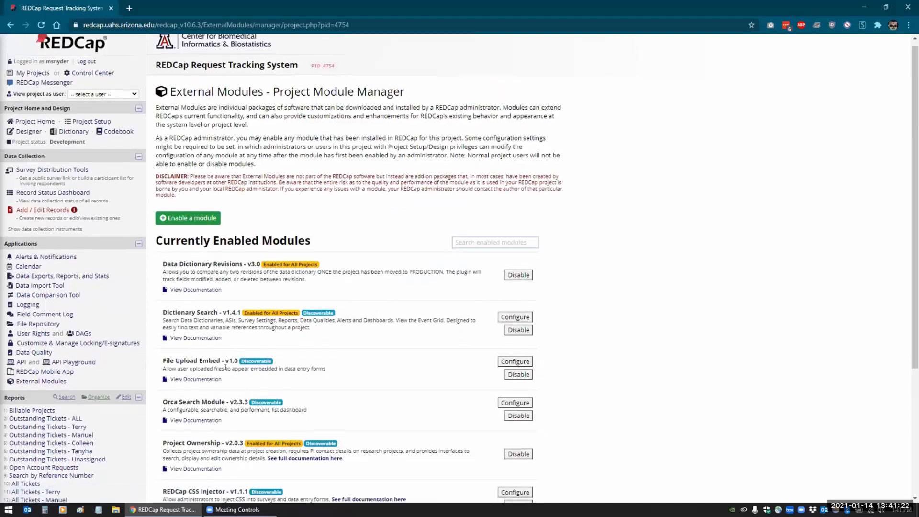
pyautogui.scroll(-4, 226, 367)
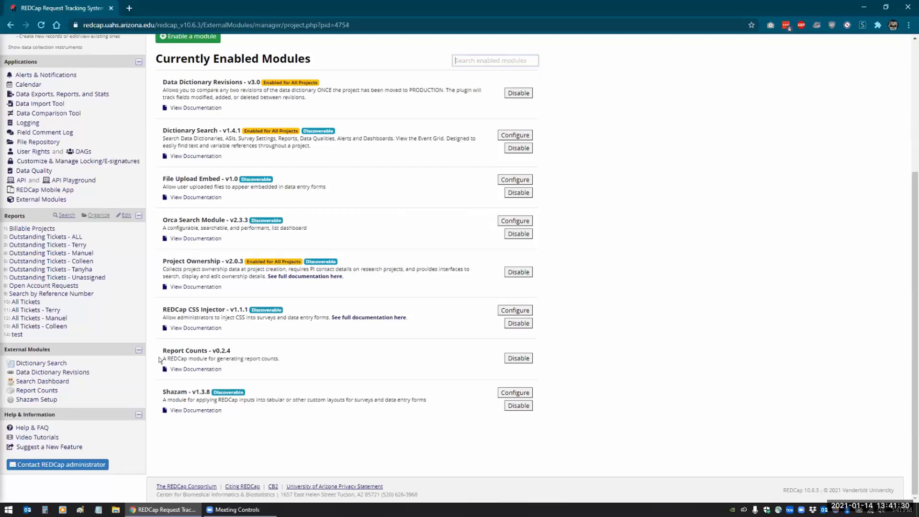
# - Read the Report Counts module's documentation in a separate browser tab, including how to enable the module, and close it
pyautogui.rightClick(184, 370)
pyautogui.click(192, 378)
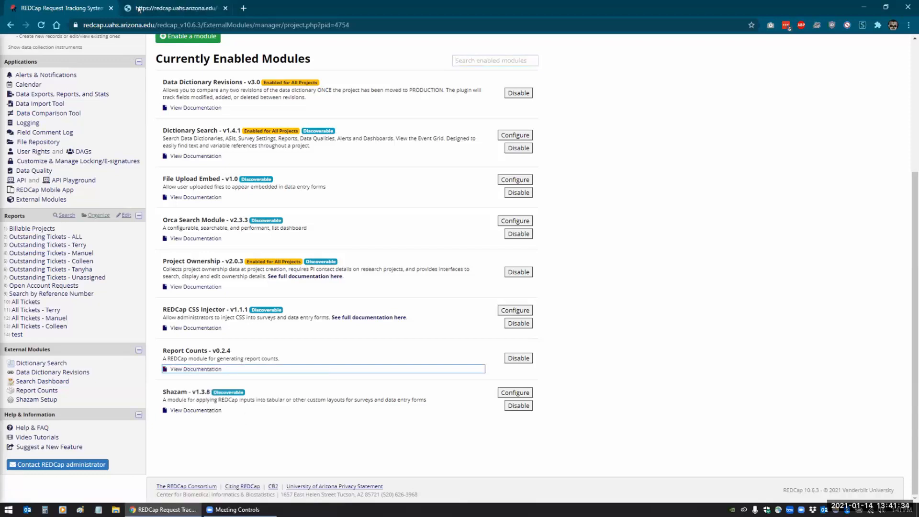
pyautogui.hotkey('ctrl', 'Tab')
pyautogui.scroll(-6, 137, 344)
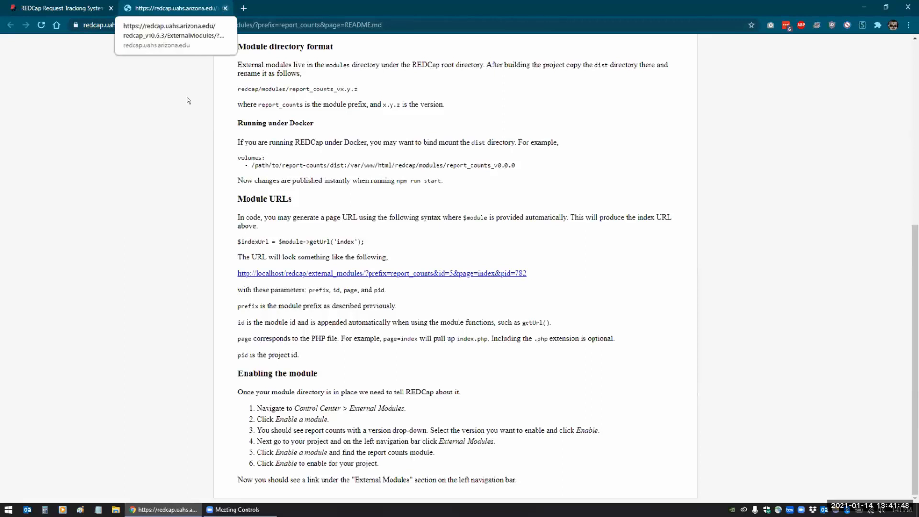
pyautogui.scroll(5, 183, 128)
pyautogui.scroll(2, 182, 129)
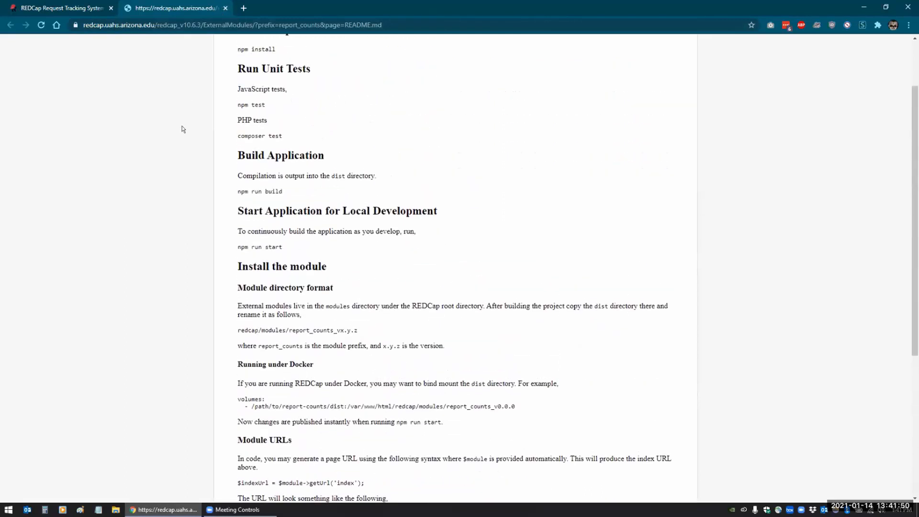
pyautogui.scroll(-6, 182, 129)
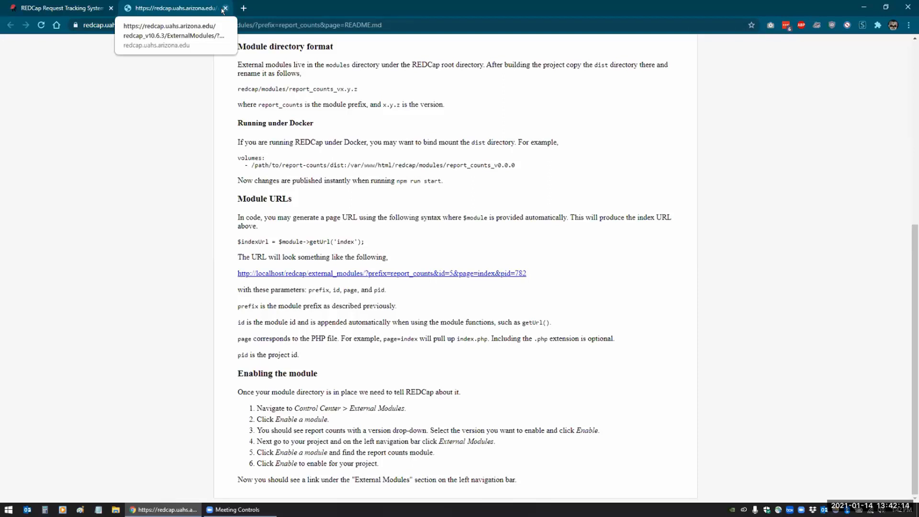
pyautogui.click(224, 8)
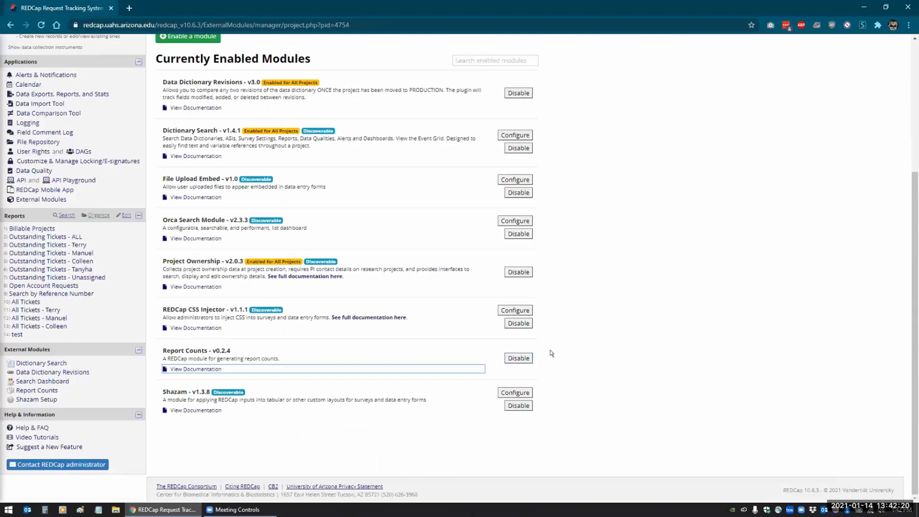
# - Search the modules available for enabling for "count" and "report", and close the list without enabling any
pyautogui.scroll(1, 551, 353)
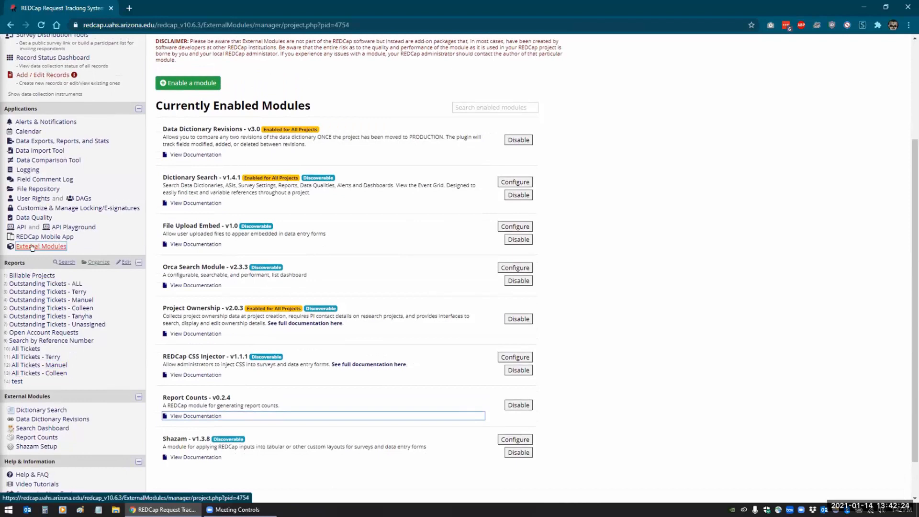
pyautogui.click(181, 81)
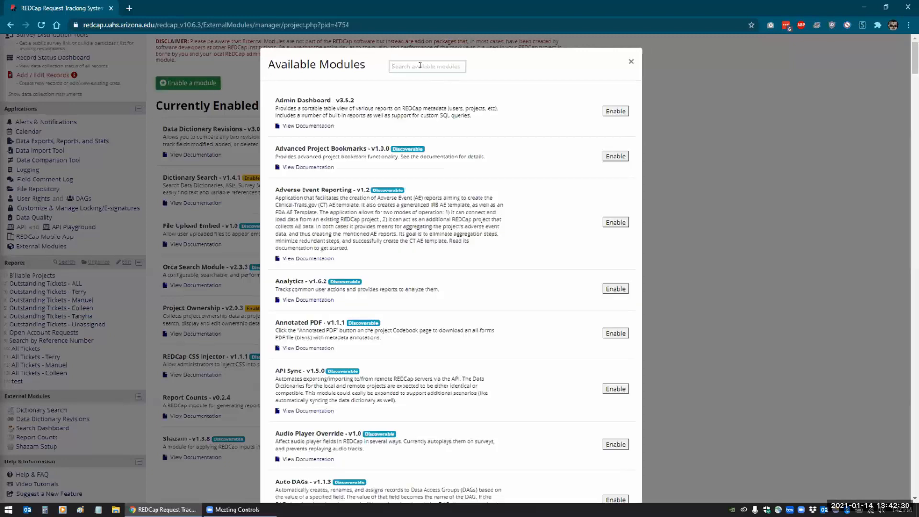
pyautogui.write('count')
pyautogui.moveTo(420, 66); pyautogui.dragTo(372, 66)
pyautogui.press('BackSpace')
pyautogui.write('report')
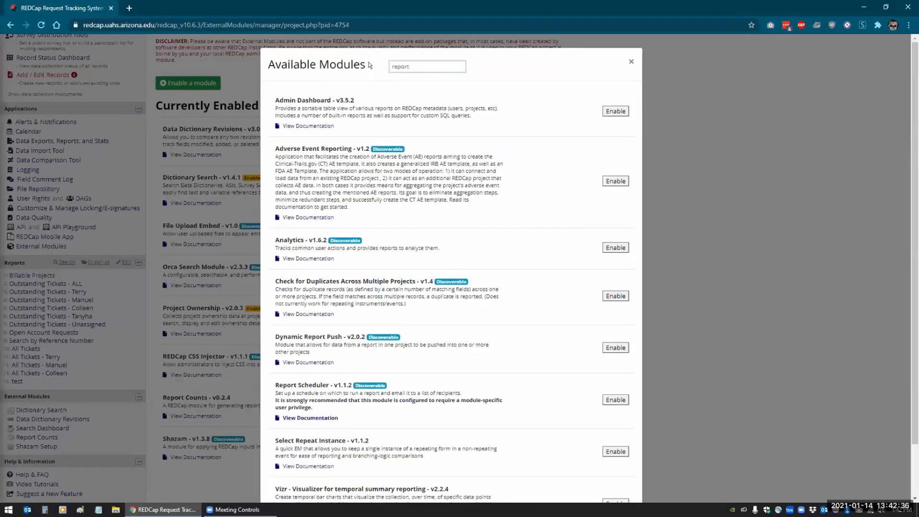
pyautogui.scroll(-2, 431, 96)
pyautogui.scroll(2, 433, 94)
pyautogui.doubleClick(412, 65)
pyautogui.press('BackSpace')
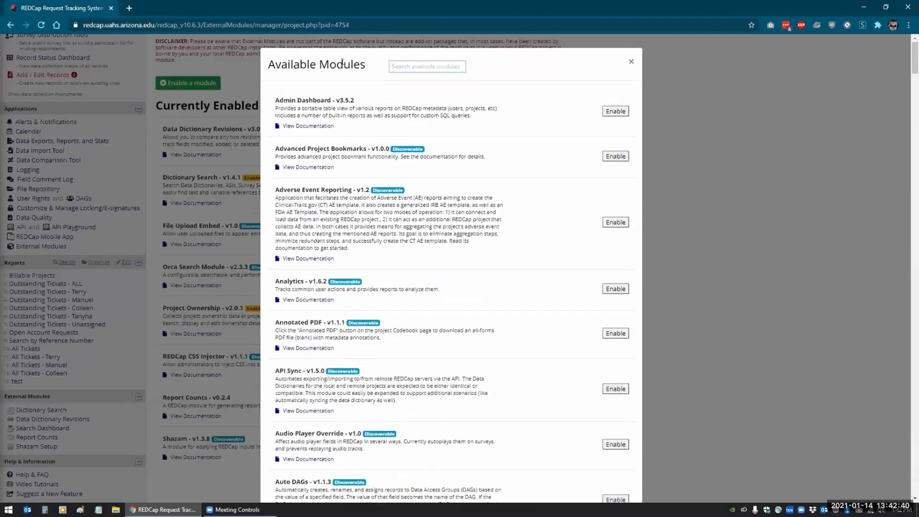
pyautogui.click(631, 62)
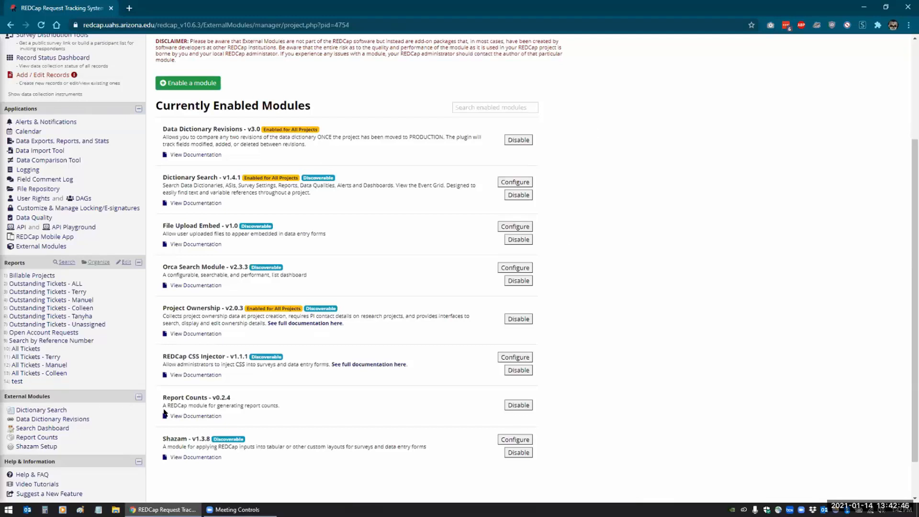
# - Open the All Tickets report in a new browser tab and view its results
pyautogui.click(28, 438)
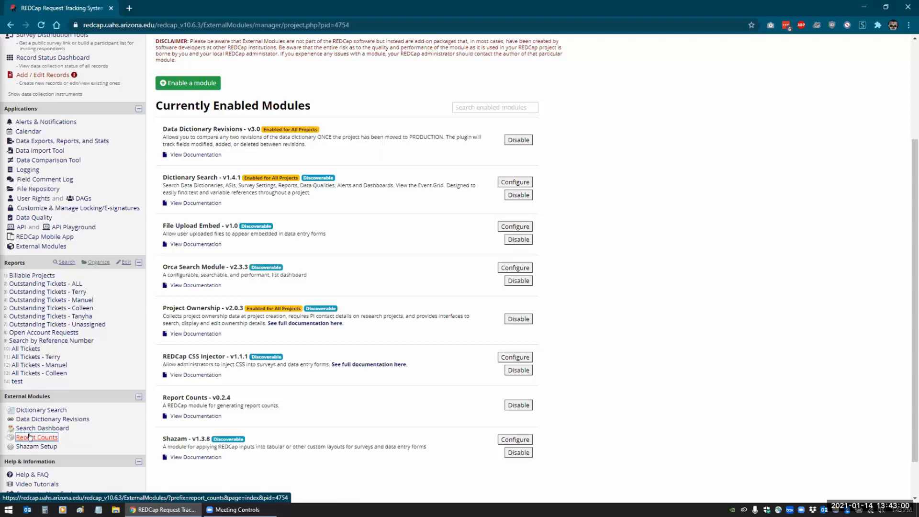
pyautogui.rightClick(27, 348)
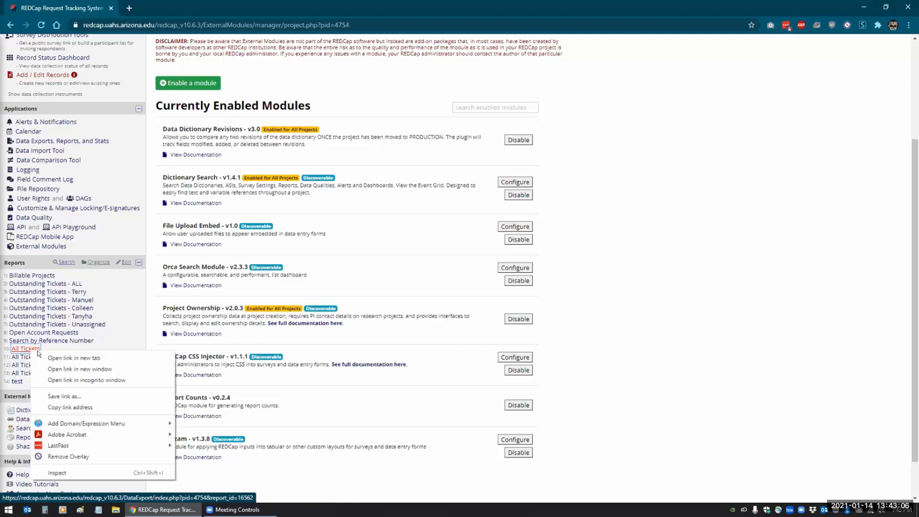
pyautogui.click(55, 358)
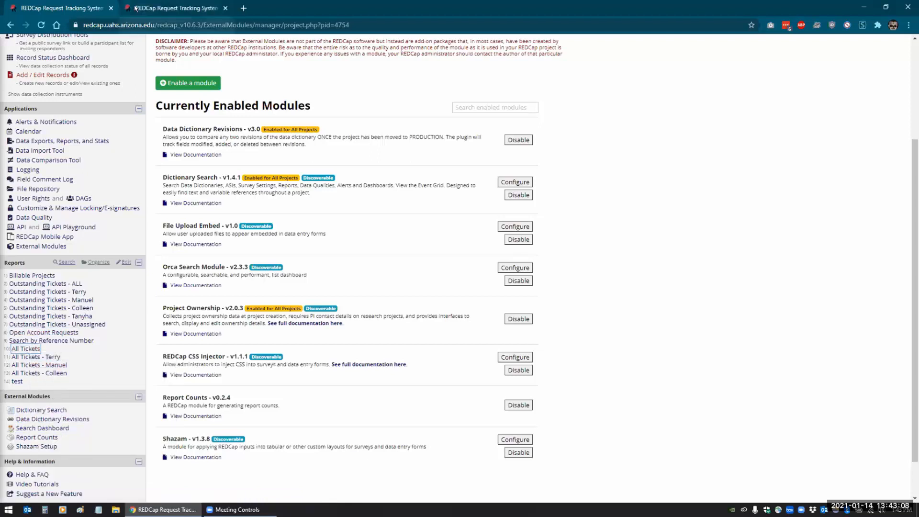
pyautogui.click(135, 8)
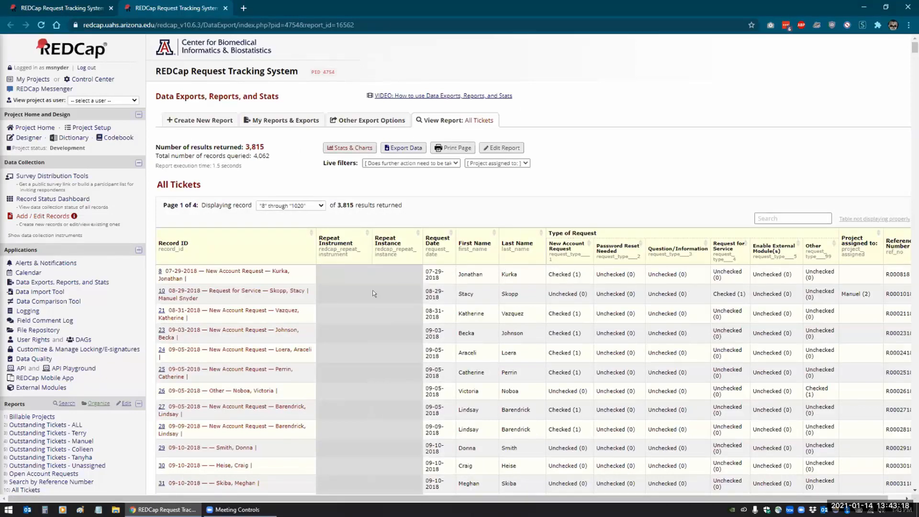
pyautogui.click(45, 449)
pyautogui.scroll(-3, 41, 462)
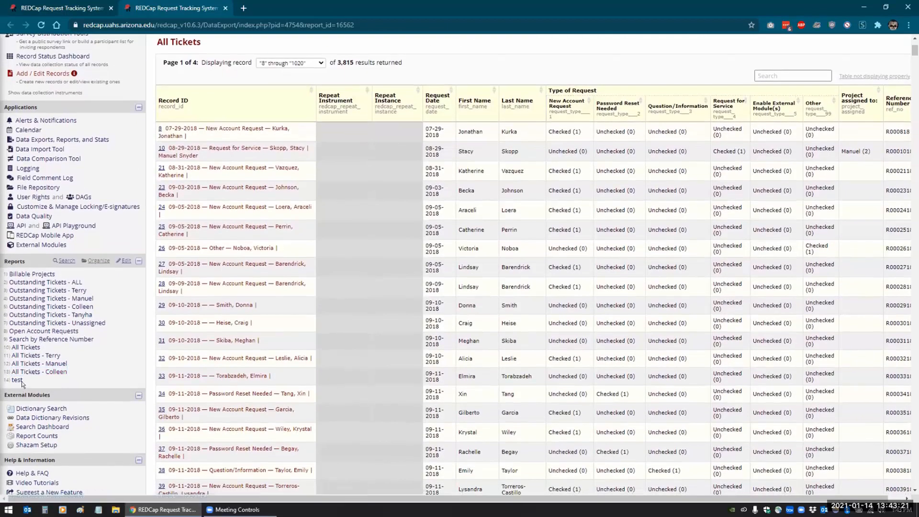
# - In the Report Counts module, create and save a total-count summary titled "All Tickets" based on the All Tickets report
pyautogui.click(30, 435)
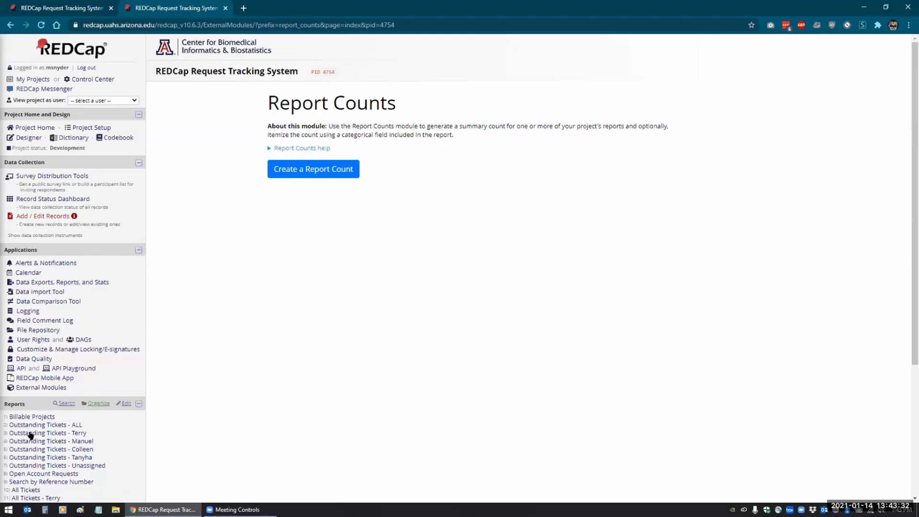
pyautogui.click(303, 170)
pyautogui.click(297, 219)
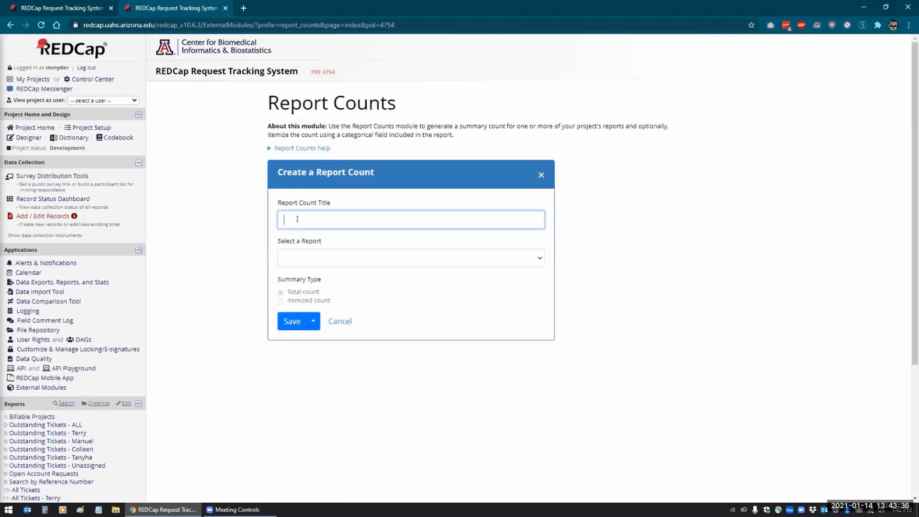
pyautogui.write('All Tickets')
pyautogui.click(290, 257)
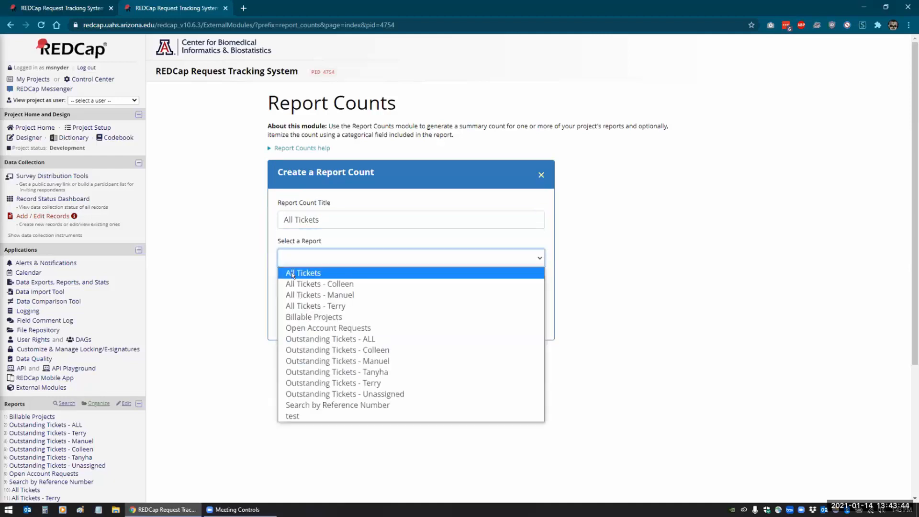
pyautogui.click(293, 274)
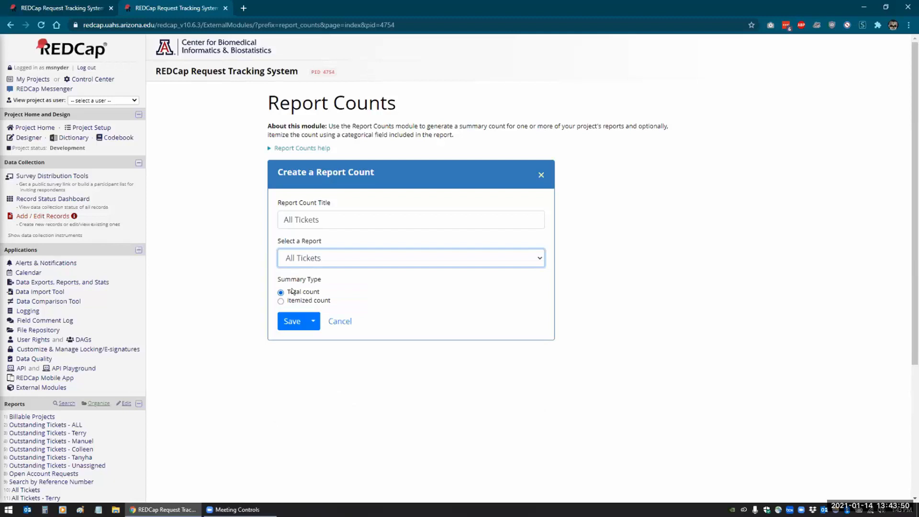
pyautogui.click(290, 317)
pyautogui.click(289, 321)
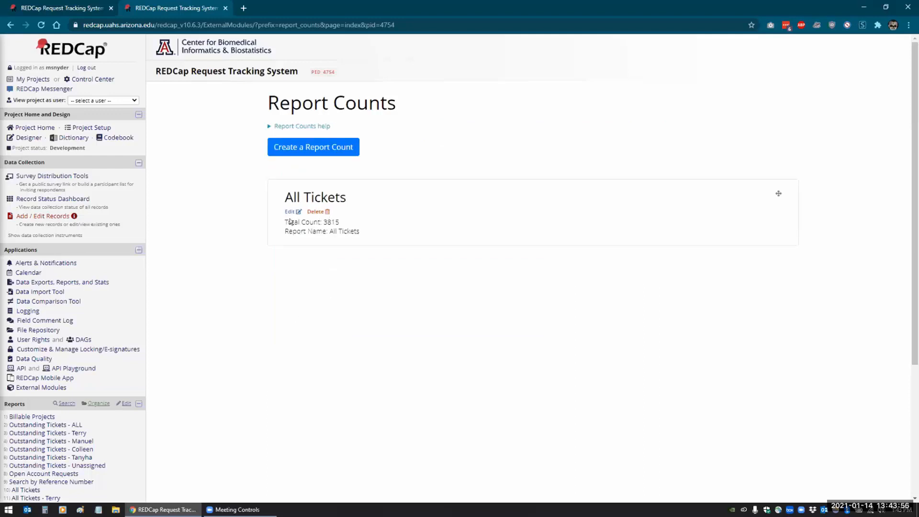
pyautogui.moveTo(282, 220); pyautogui.dragTo(349, 223)
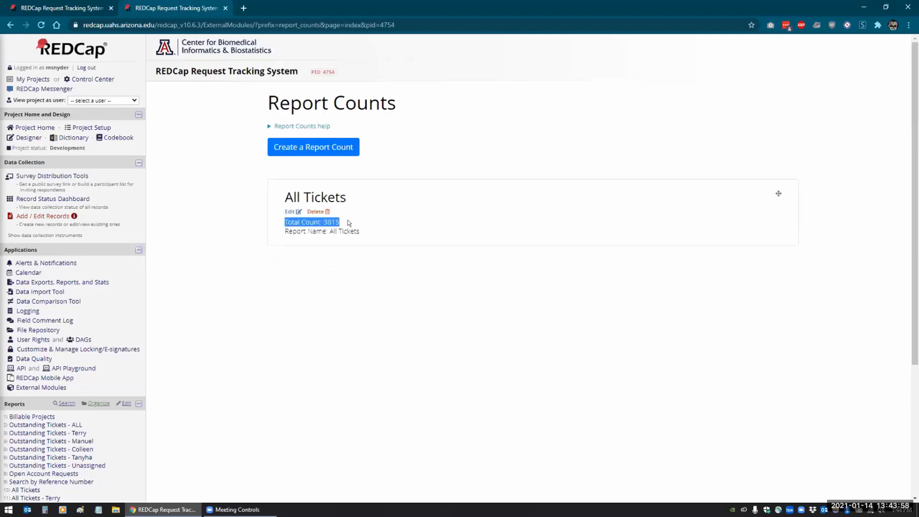
pyautogui.click(348, 222)
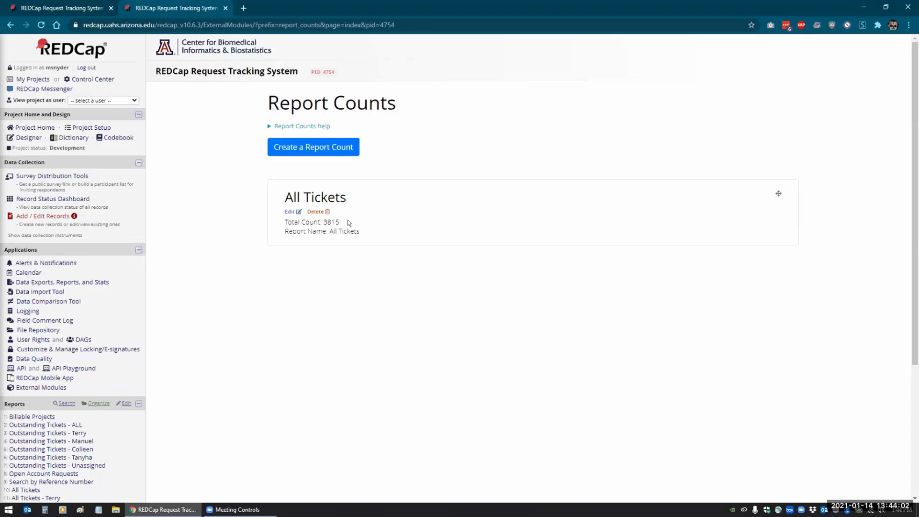
# - Change the All Tickets report count to an itemized count grouped by project_assigned, save it, and review the breakdown
pyautogui.click(286, 211)
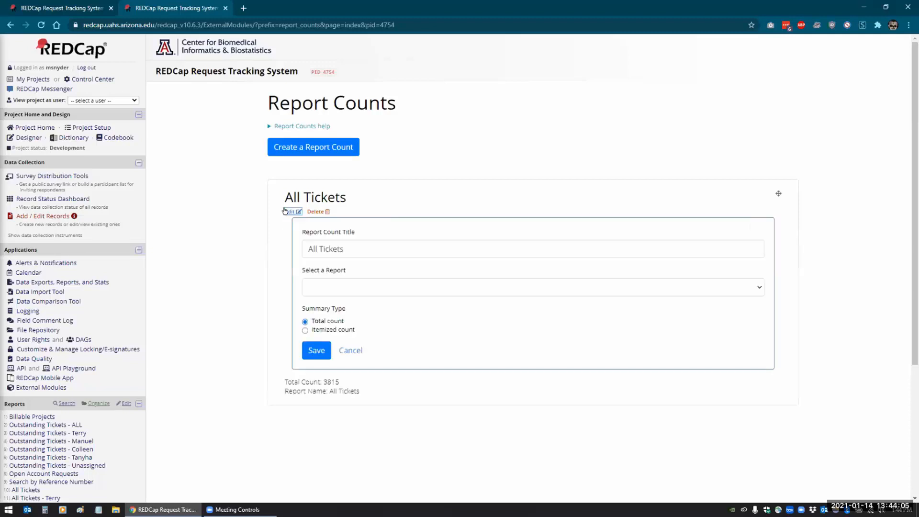
pyautogui.click(305, 330)
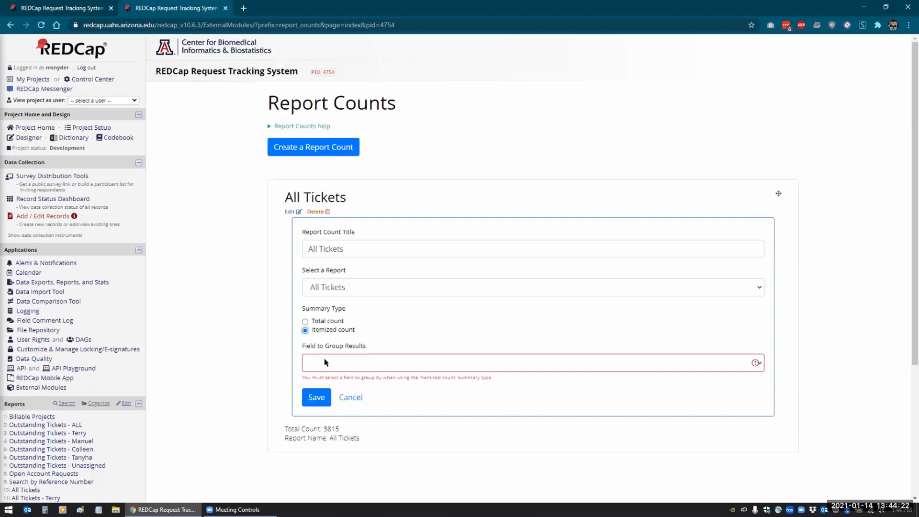
pyautogui.click(311, 362)
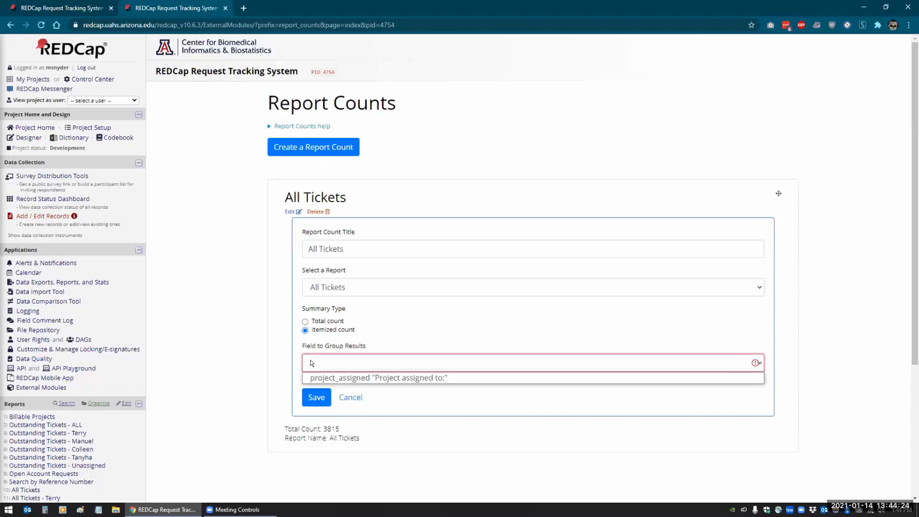
pyautogui.click(330, 379)
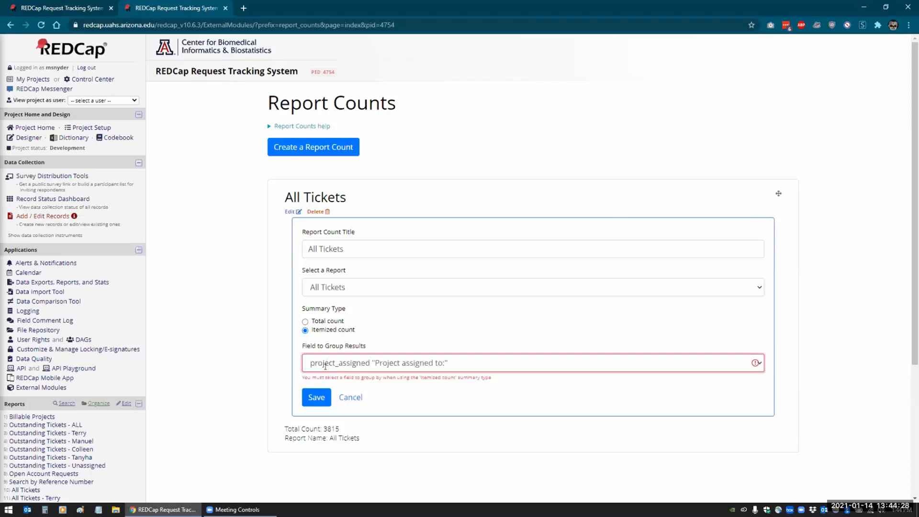
pyautogui.click(312, 397)
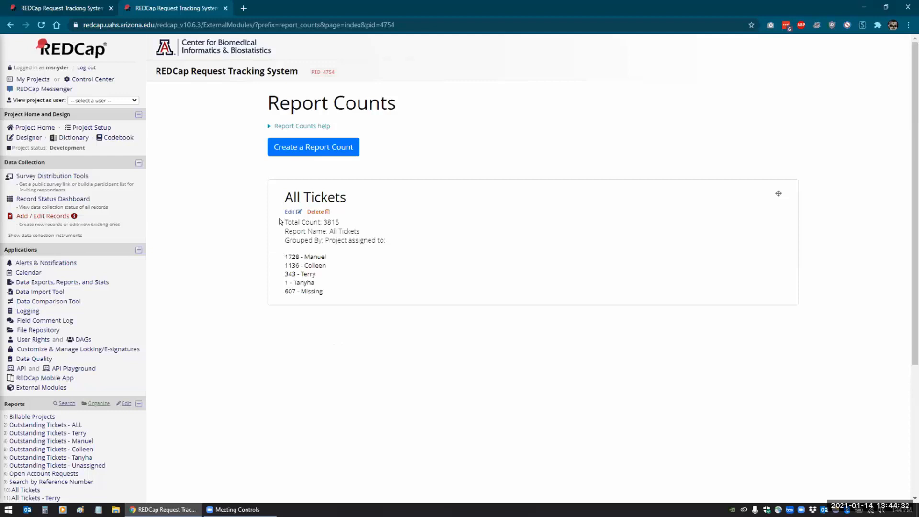
pyautogui.moveTo(282, 222); pyautogui.dragTo(358, 223)
pyautogui.moveTo(283, 256); pyautogui.dragTo(328, 295)
pyautogui.click(368, 285)
pyautogui.moveTo(283, 291); pyautogui.dragTo(339, 291)
pyautogui.click(350, 286)
# - Reopen the All Tickets report count's settings and look through the reports it can be based on
pyautogui.click(287, 214)
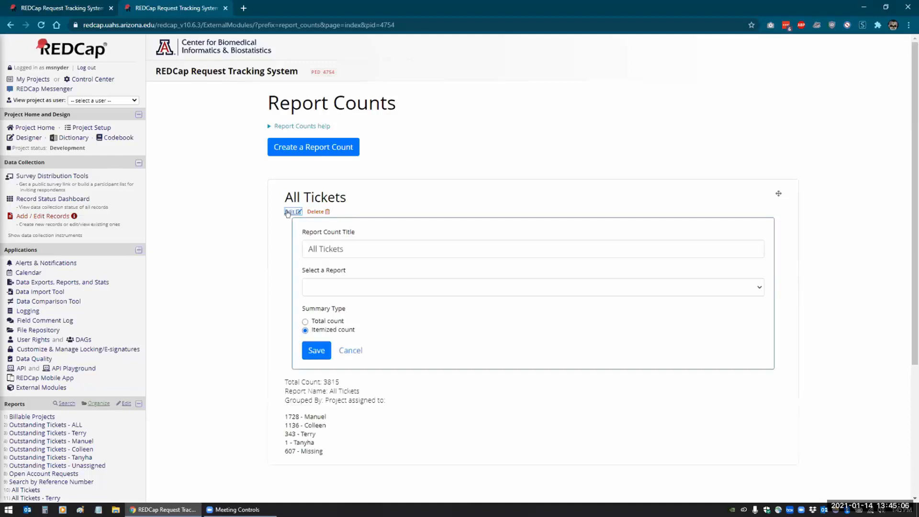
pyautogui.click(321, 286)
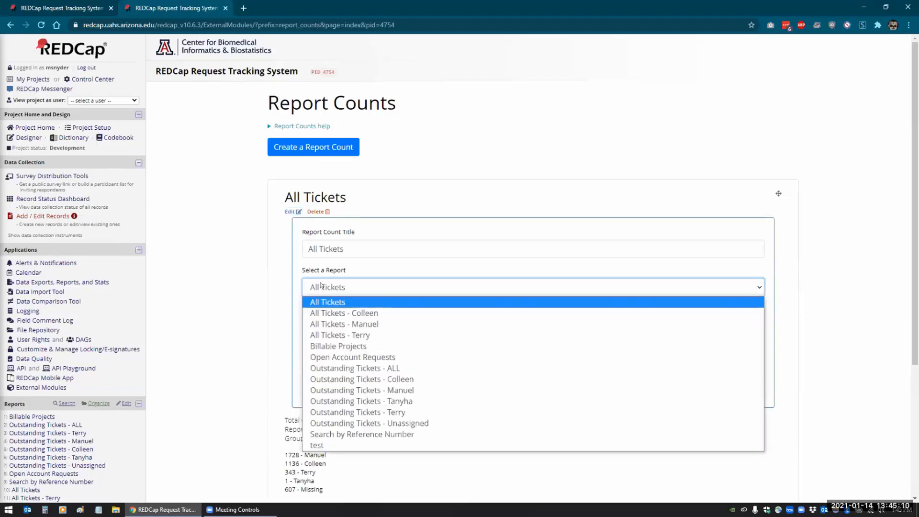
pyautogui.click(207, 370)
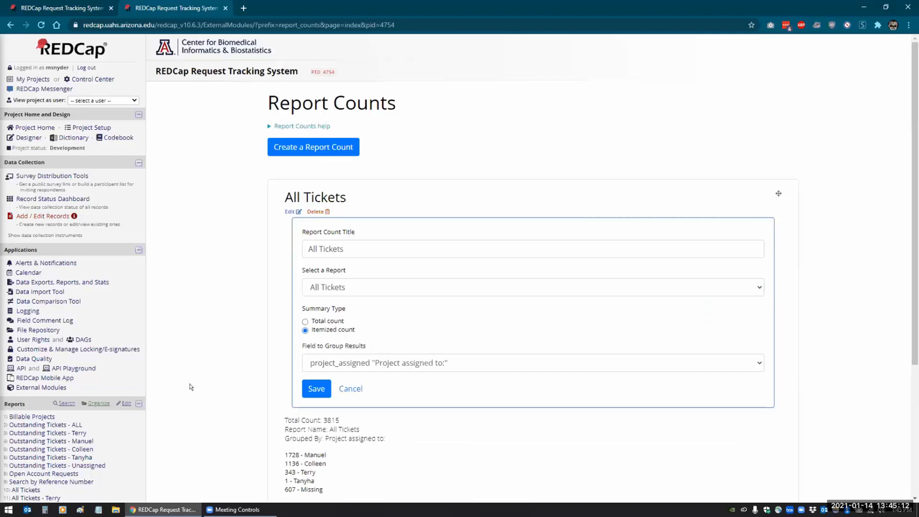
# - Open the project's report management page and start a new report named "Request Type"
pyautogui.click(125, 404)
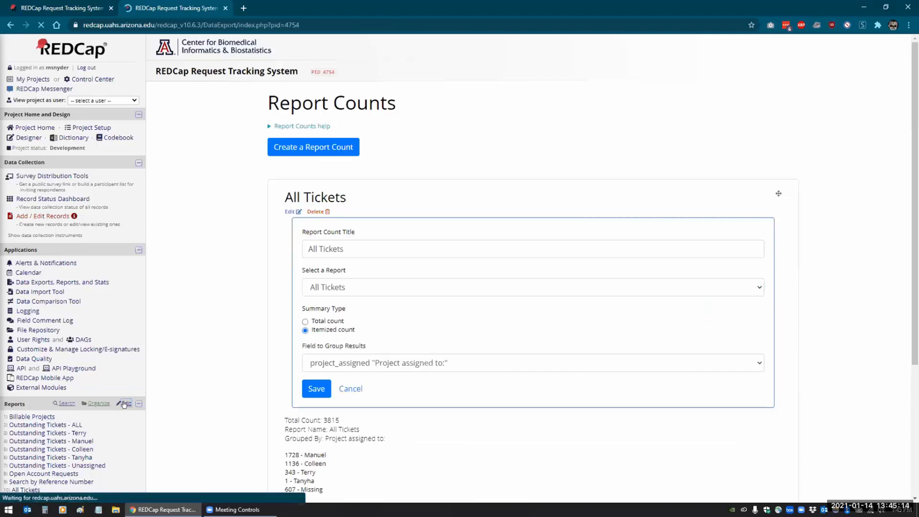
pyautogui.scroll(-2, 320, 307)
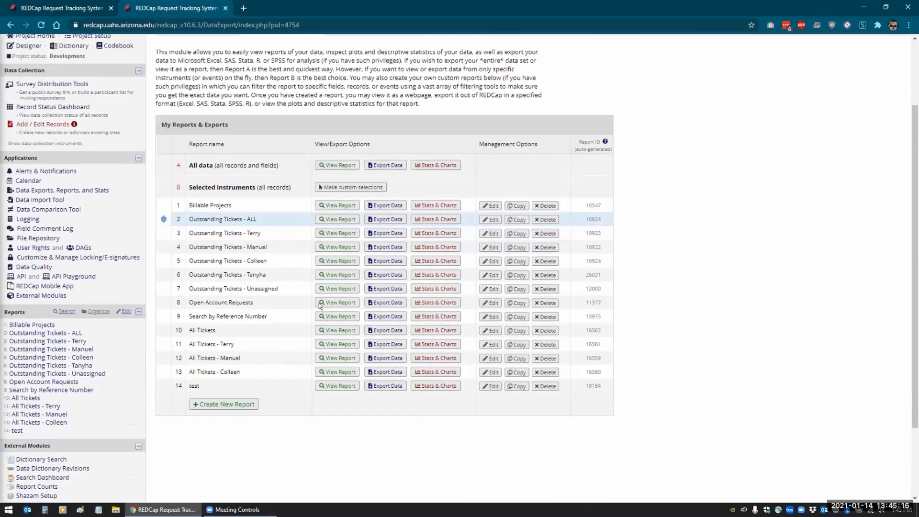
pyautogui.scroll(-1, 320, 307)
pyautogui.click(209, 352)
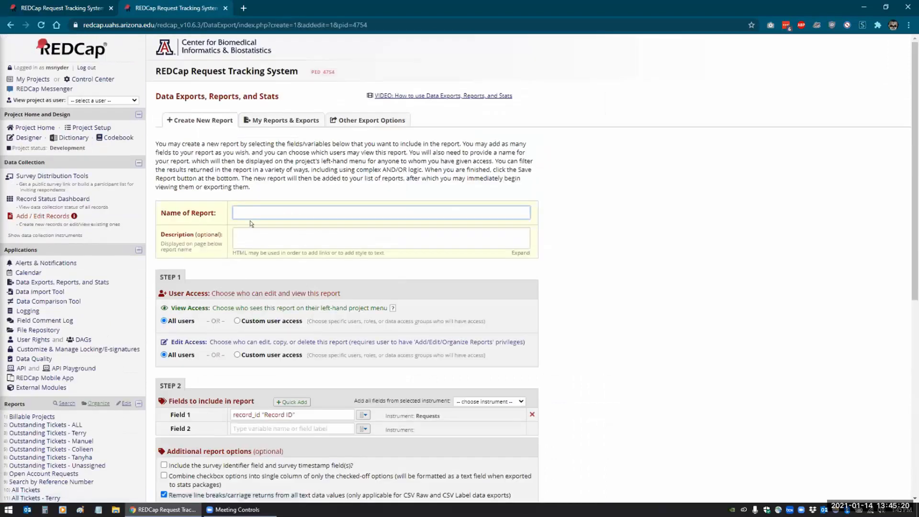
pyautogui.write('Request Type')
# - Add the request_type "Type of Request" field to the report as Field 2
pyautogui.scroll(-2, 328, 322)
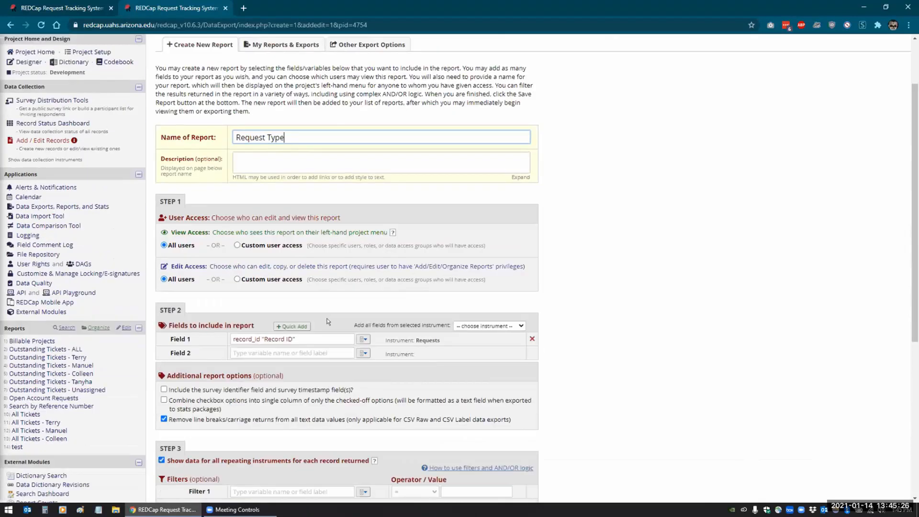
pyautogui.scroll(-2, 329, 322)
pyautogui.click(306, 285)
pyautogui.click(307, 285)
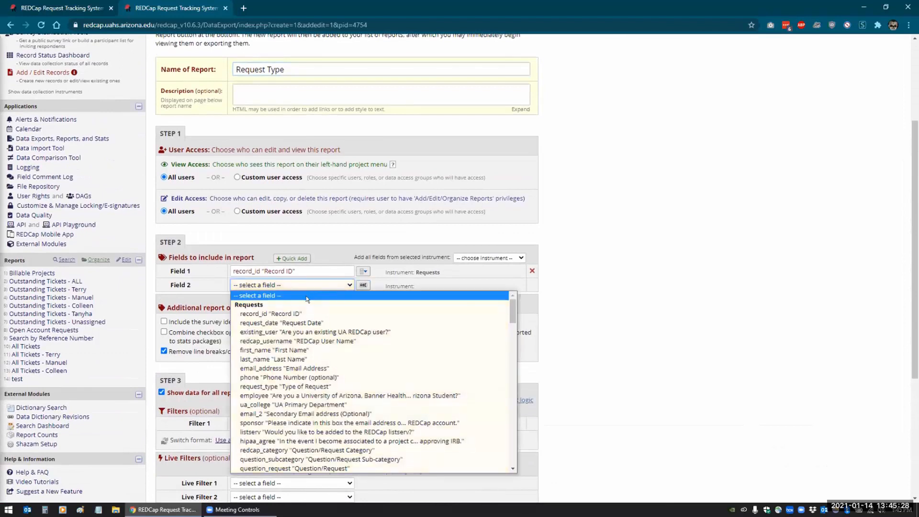
pyautogui.click(276, 386)
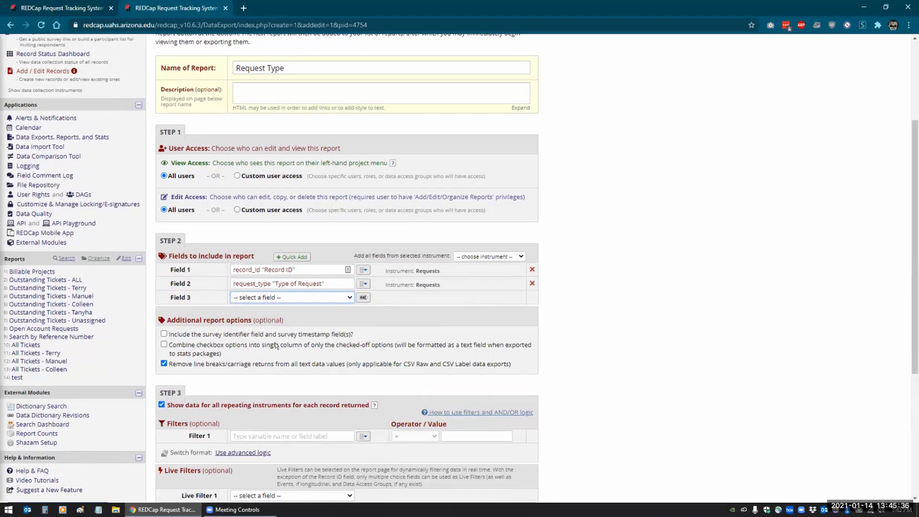
# - Save the Request Type report and view its results
pyautogui.scroll(-3, 277, 345)
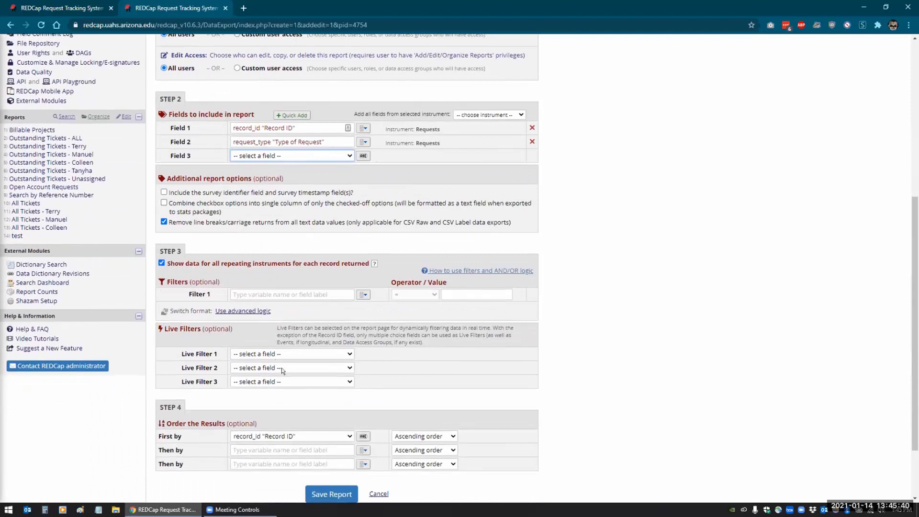
pyautogui.scroll(-2, 281, 368)
pyautogui.click(311, 420)
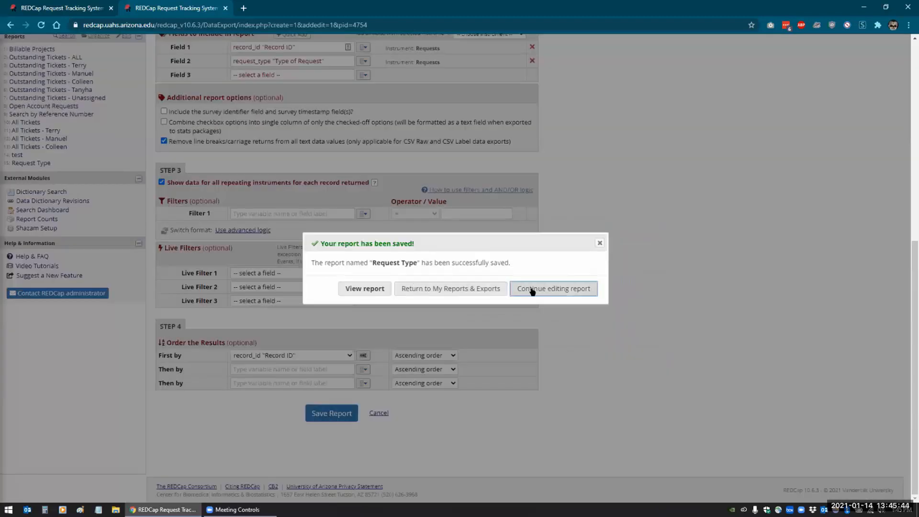
pyautogui.click(364, 289)
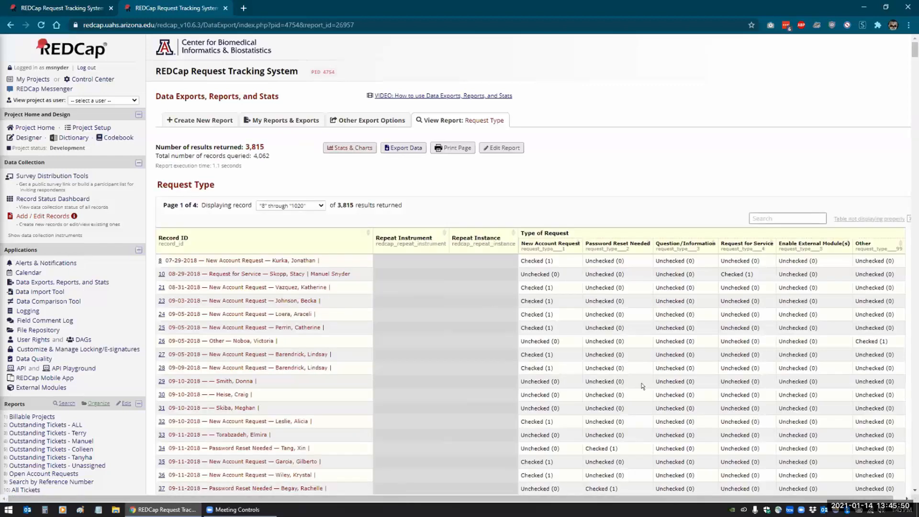
# - Go to the Report Counts module and start a new report count titled "Request Type"
pyautogui.scroll(-1, 642, 386)
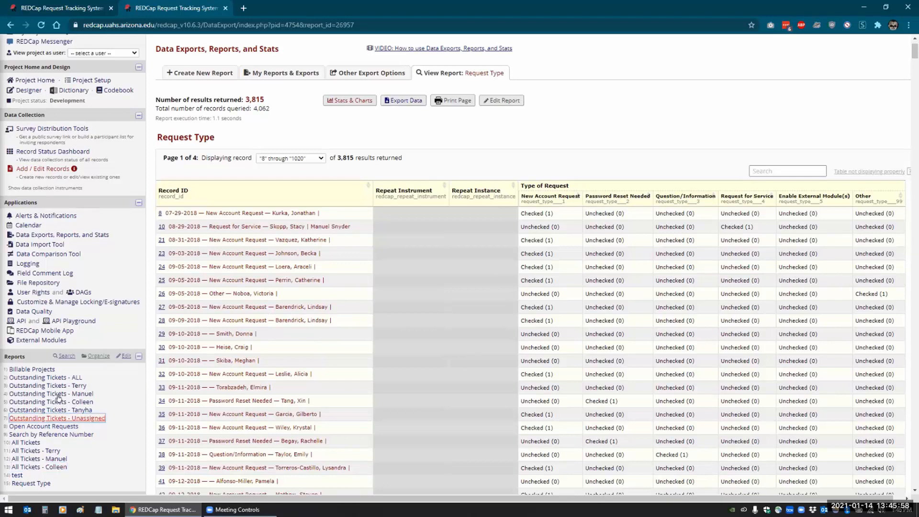
pyautogui.scroll(-3, 72, 421)
pyautogui.scroll(-3, 71, 376)
pyautogui.click(37, 253)
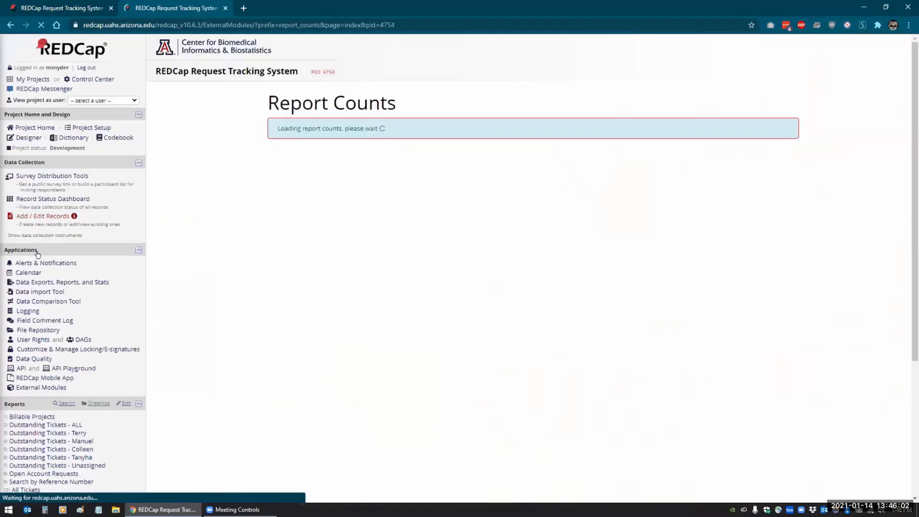
pyautogui.click(278, 152)
pyautogui.click(322, 202)
pyautogui.write('Request ')
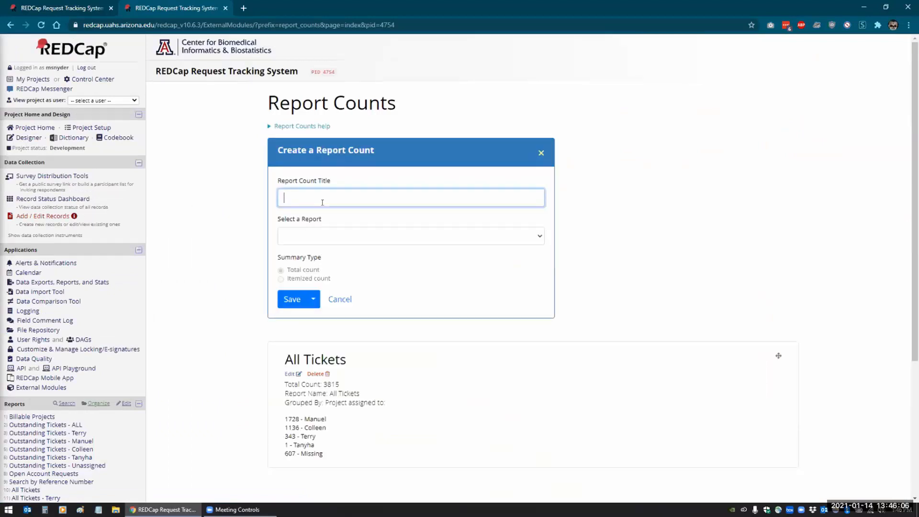
pyautogui.write('Type')
pyautogui.press('Tab')
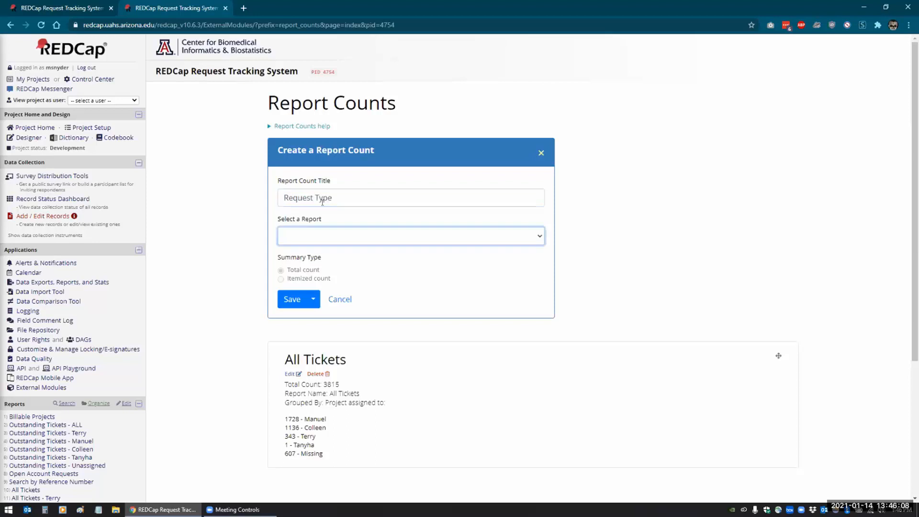
# - Base the new count on the Request Type report and try to make it an itemized count
pyautogui.click(316, 235)
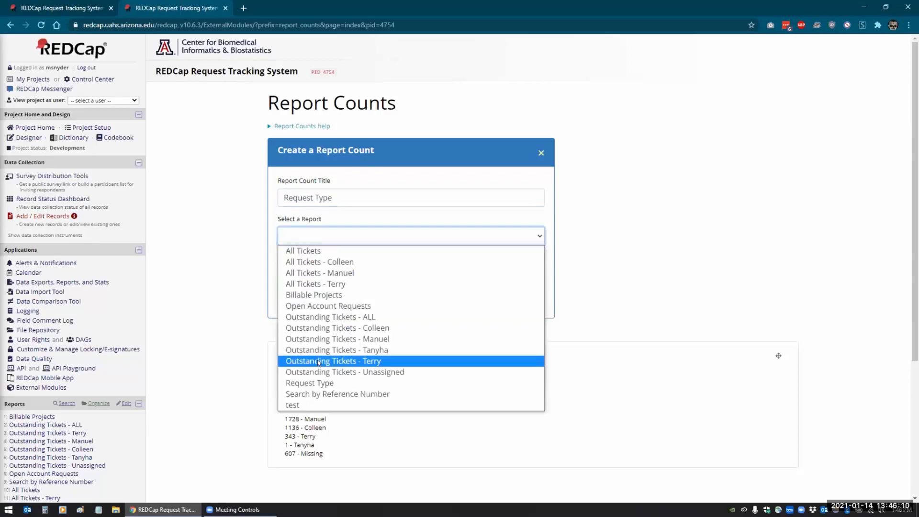
pyautogui.click(314, 383)
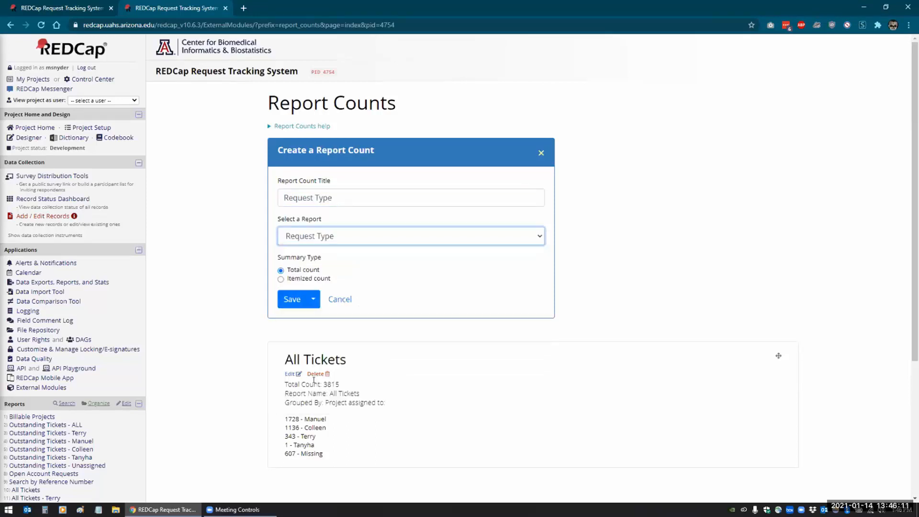
pyautogui.click(280, 279)
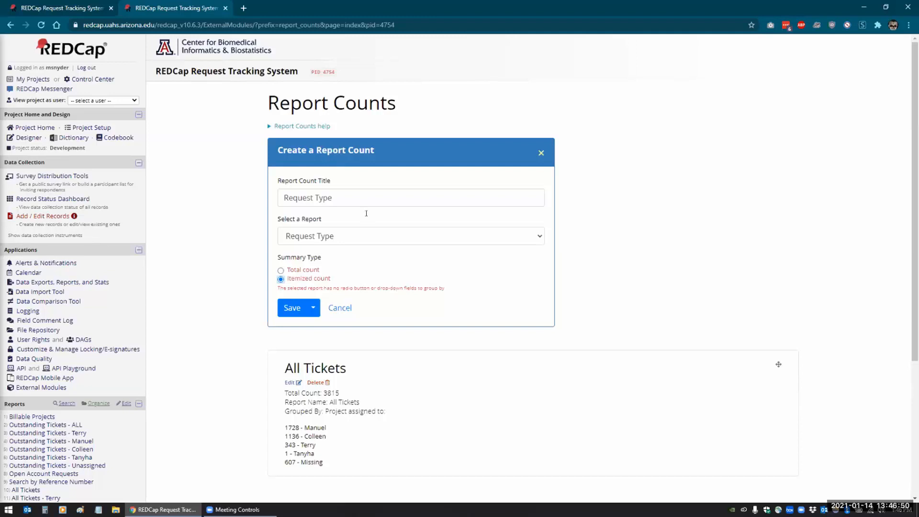
pyautogui.scroll(-2, 355, 207)
pyautogui.scroll(1, 243, 257)
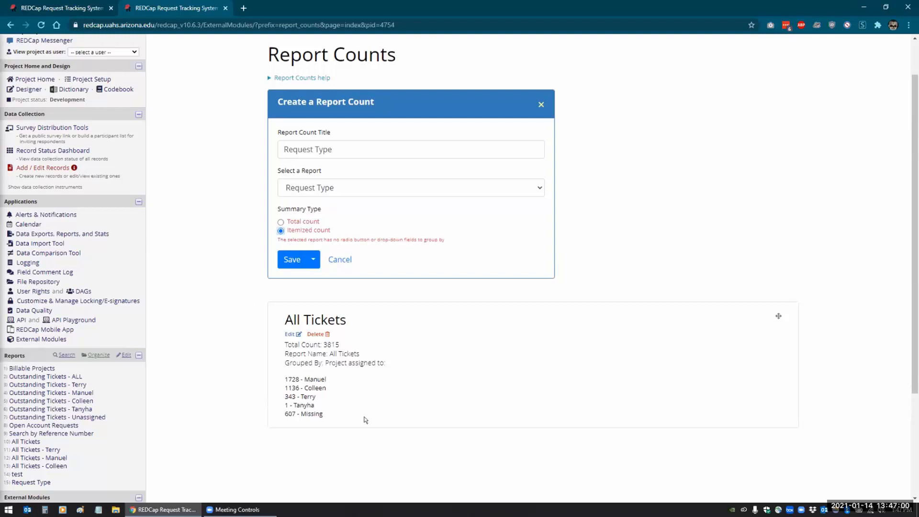
# - View the outstanding-tickets report and the all-tickets report of the assignee with the highest count in the All Tickets breakdown
pyautogui.click(66, 390)
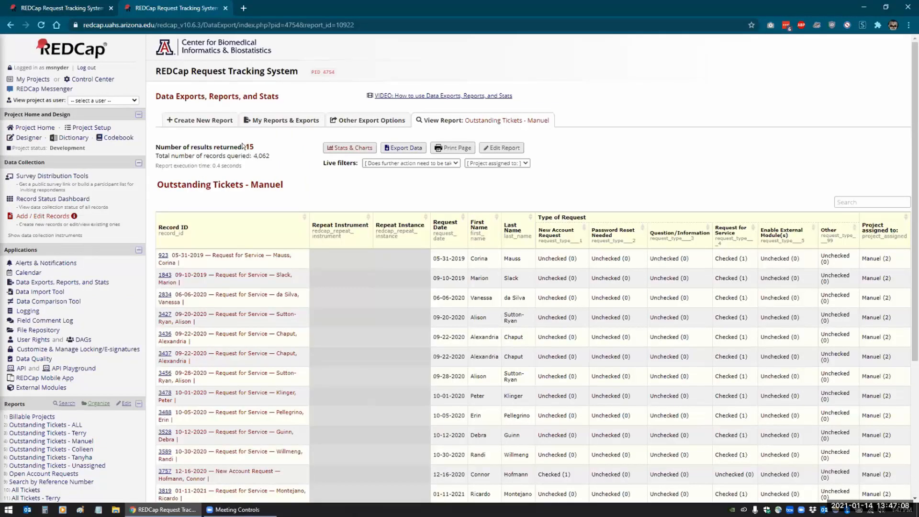
pyautogui.scroll(-1, 116, 409)
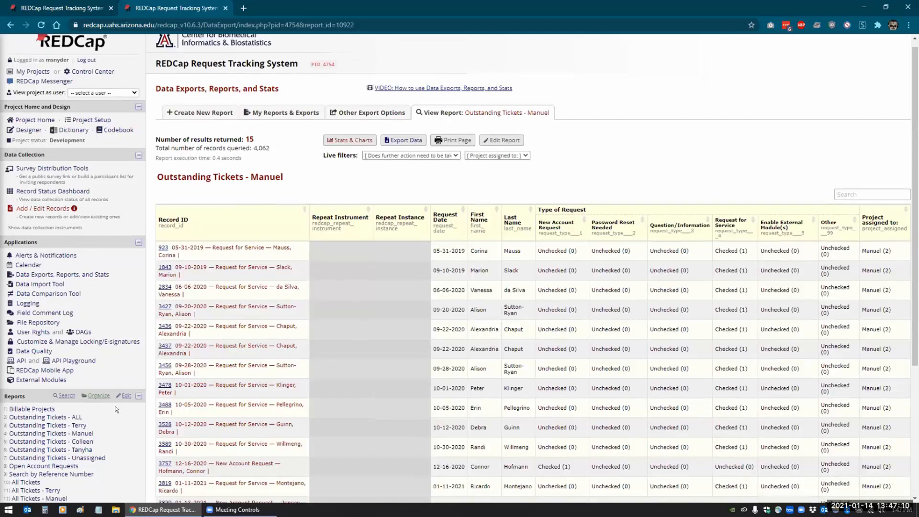
pyautogui.click(53, 459)
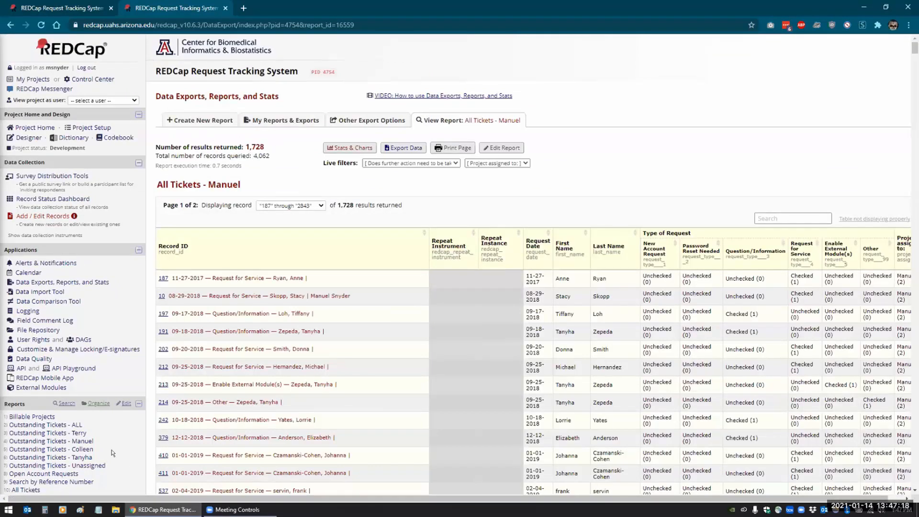
# - Return to the Report Counts module and compare the All Tickets breakdown by assignee with the project's individual reports
pyautogui.scroll(-3, 68, 373)
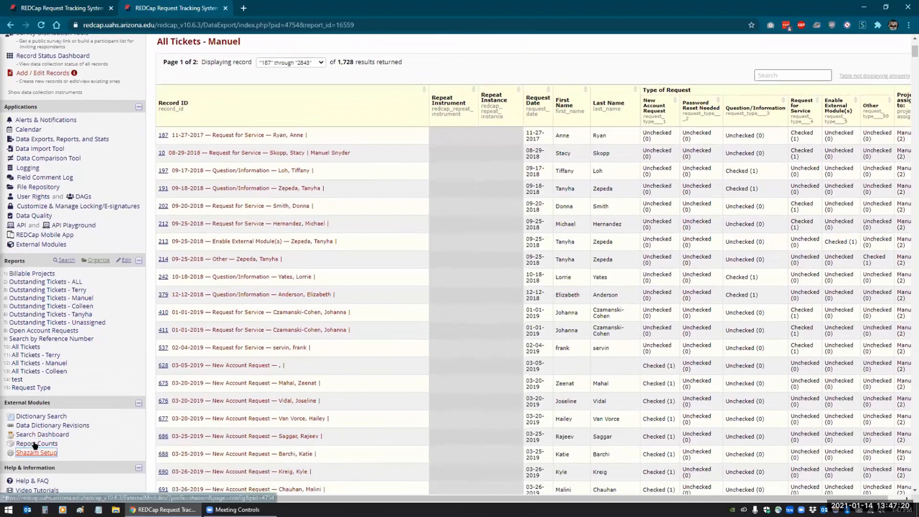
pyautogui.click(34, 444)
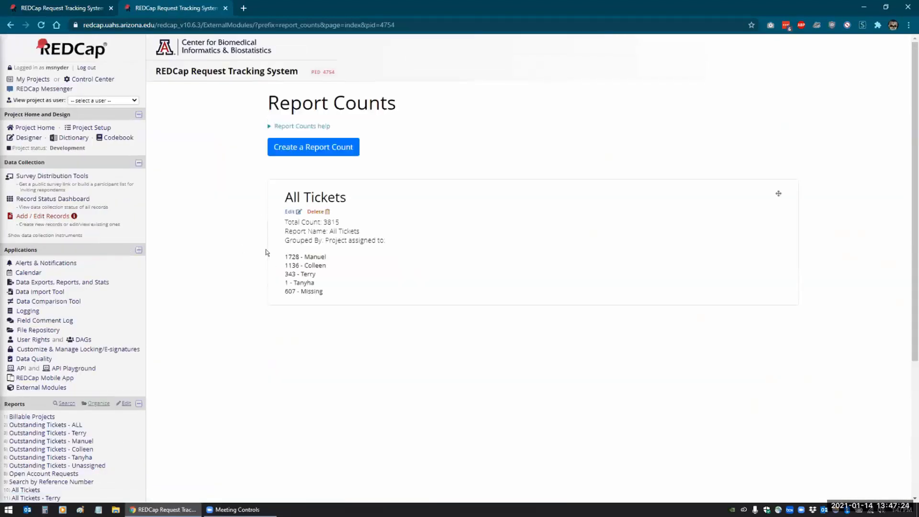
pyautogui.moveTo(283, 257); pyautogui.dragTo(321, 256)
pyautogui.click(214, 325)
pyautogui.scroll(-3, 30, 424)
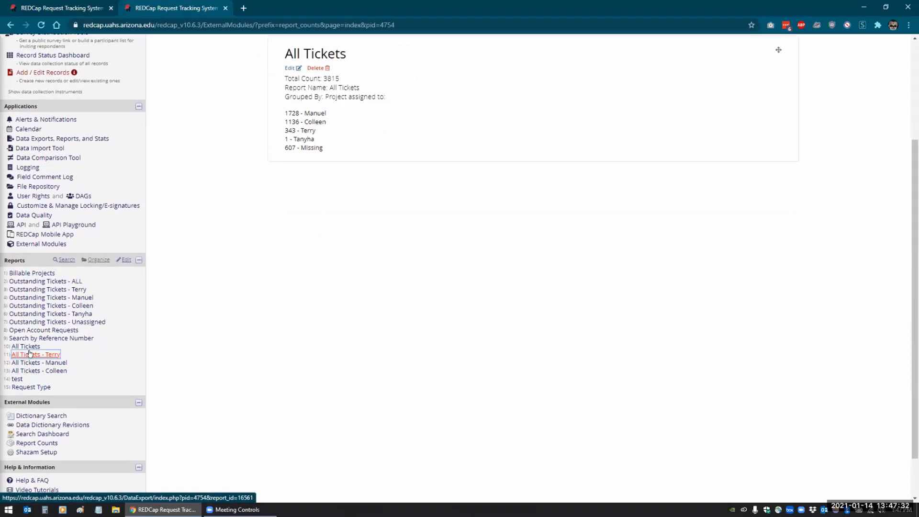
pyautogui.scroll(3, 183, 355)
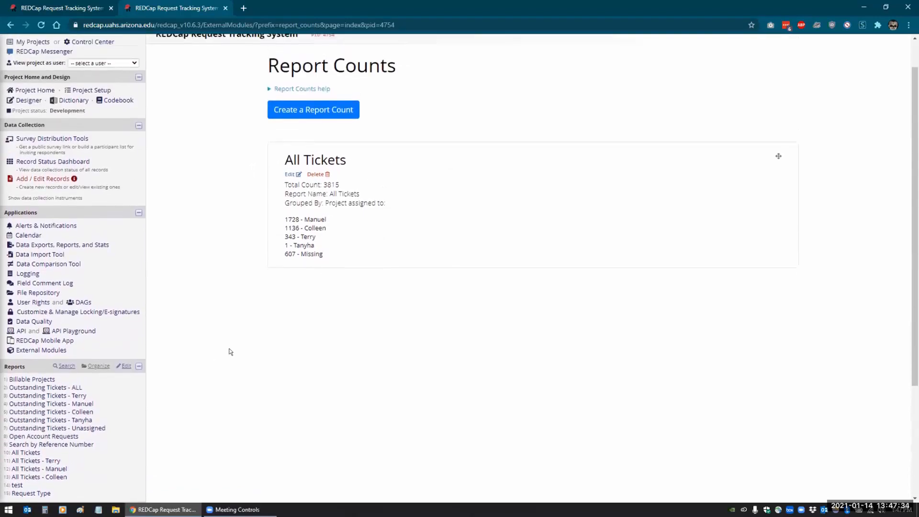
pyautogui.scroll(1, 258, 172)
pyautogui.moveTo(282, 256); pyautogui.dragTo(345, 291)
pyautogui.click(345, 287)
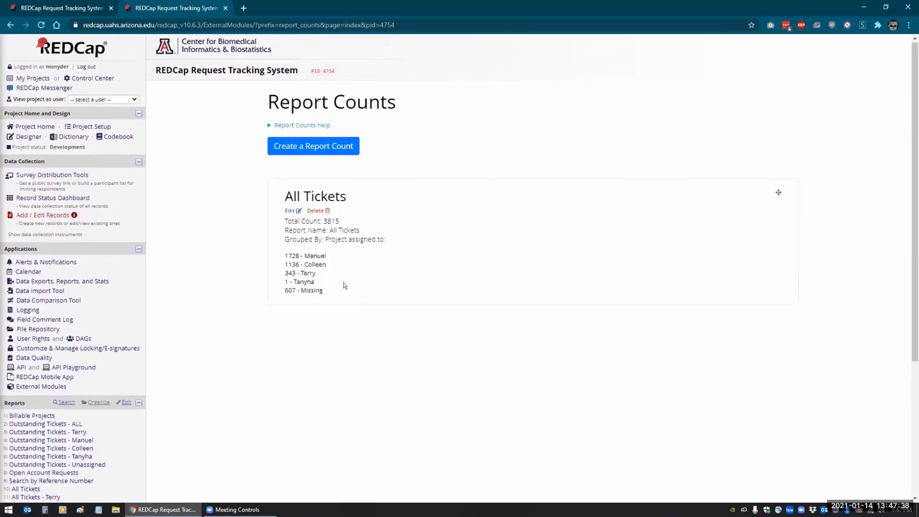